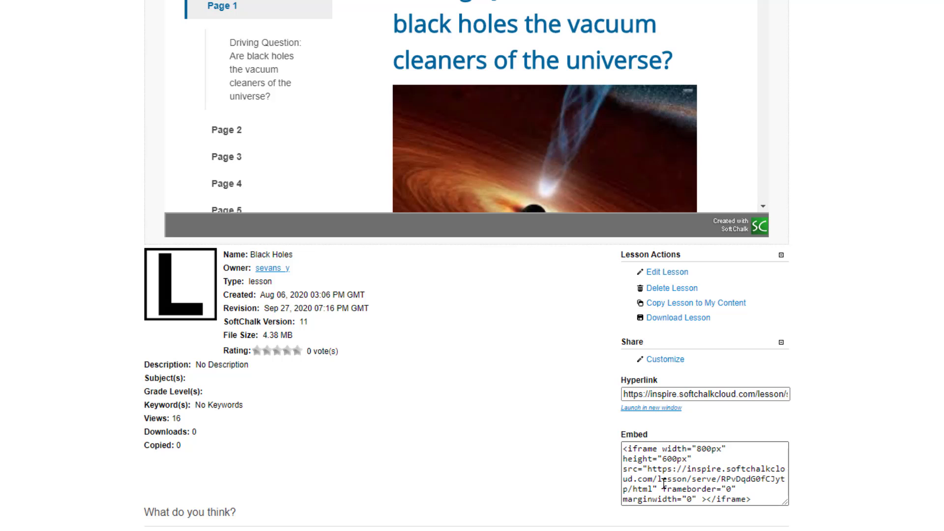
Copy the Black Holes lesson's hyperlink from its sharing details
{"action": "left_click", "coordinate": [664, 484]}
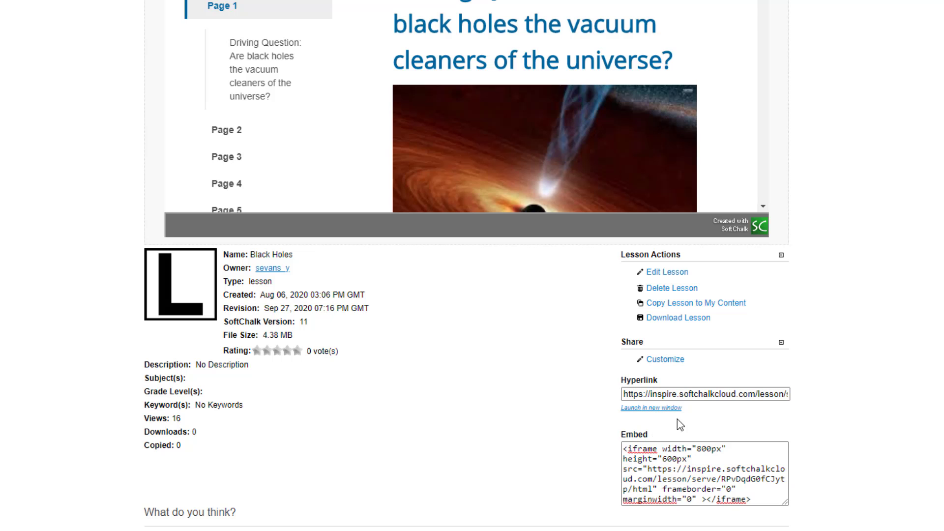
{"action": "left_click", "coordinate": [701, 393]}
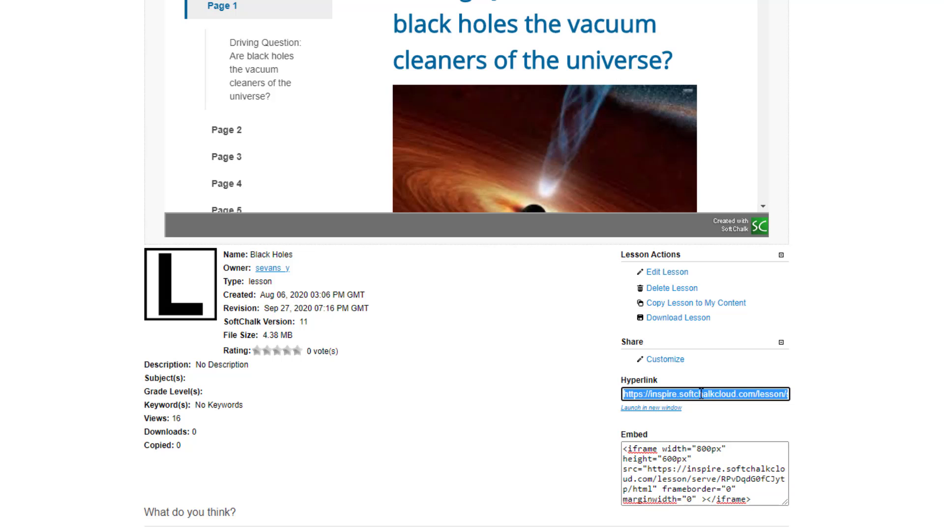
{"action": "right_click", "coordinate": [701, 394]}
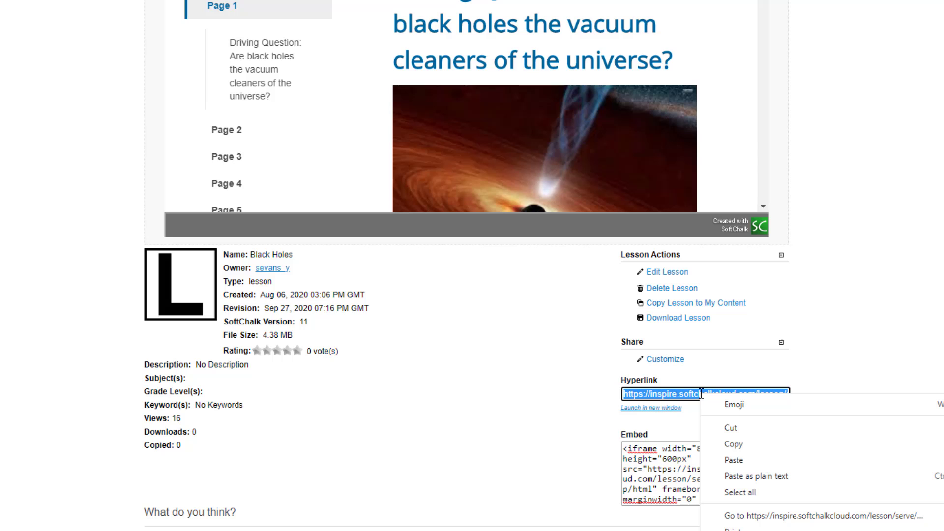
{"action": "left_click", "coordinate": [737, 444]}
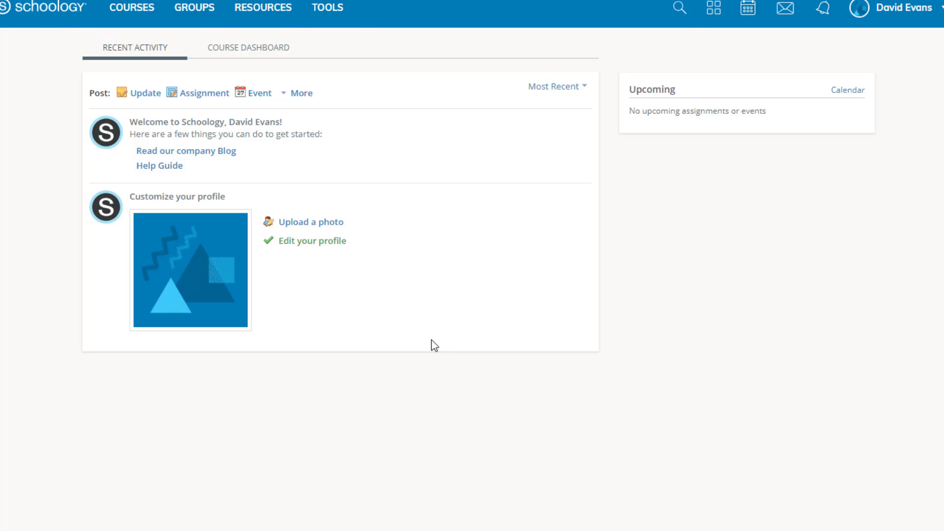
Switch to Schoology, open the General Studies: Section 1 course, and start a new link material
{"action": "left_click", "coordinate": [132, 10]}
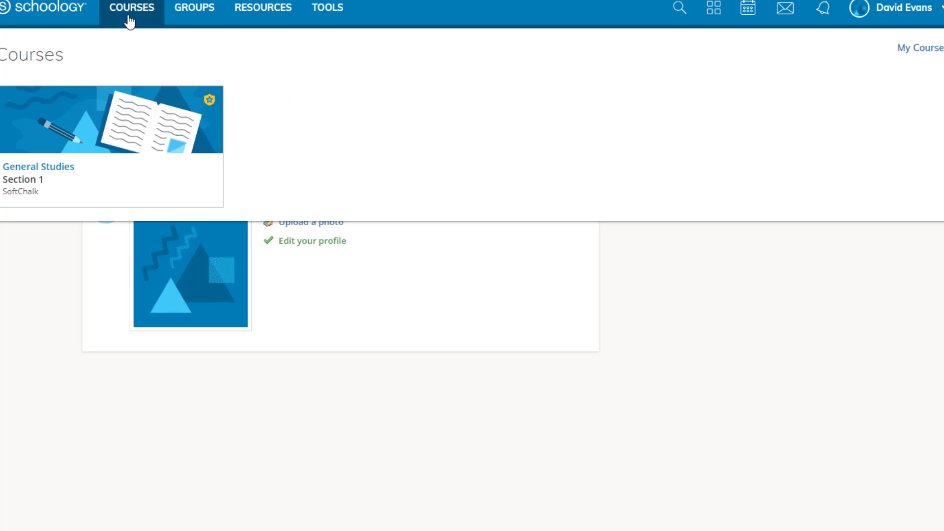
{"action": "left_click", "coordinate": [38, 170]}
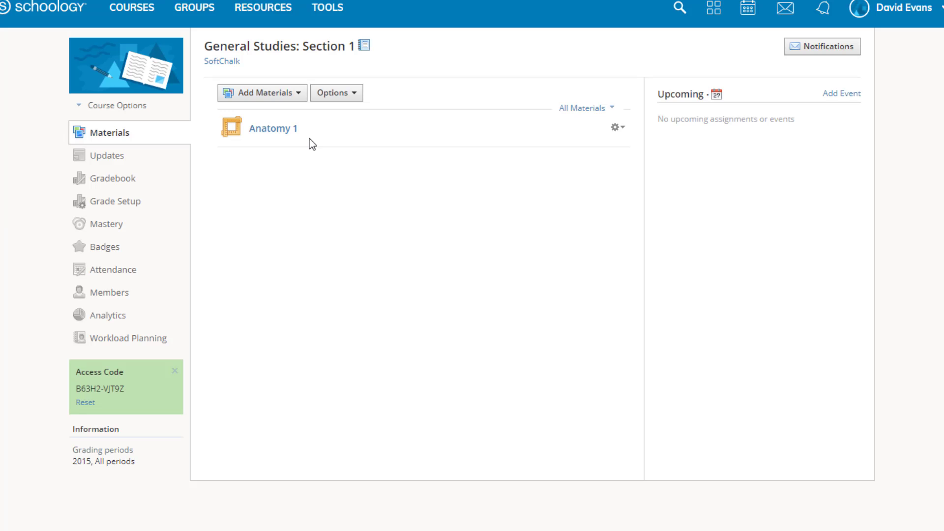
{"action": "left_click", "coordinate": [297, 95]}
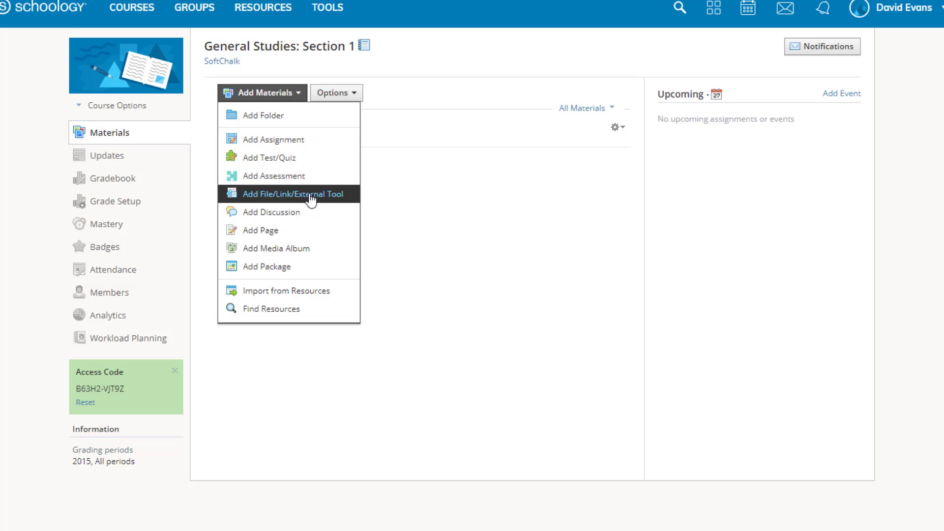
{"action": "left_click", "coordinate": [311, 199]}
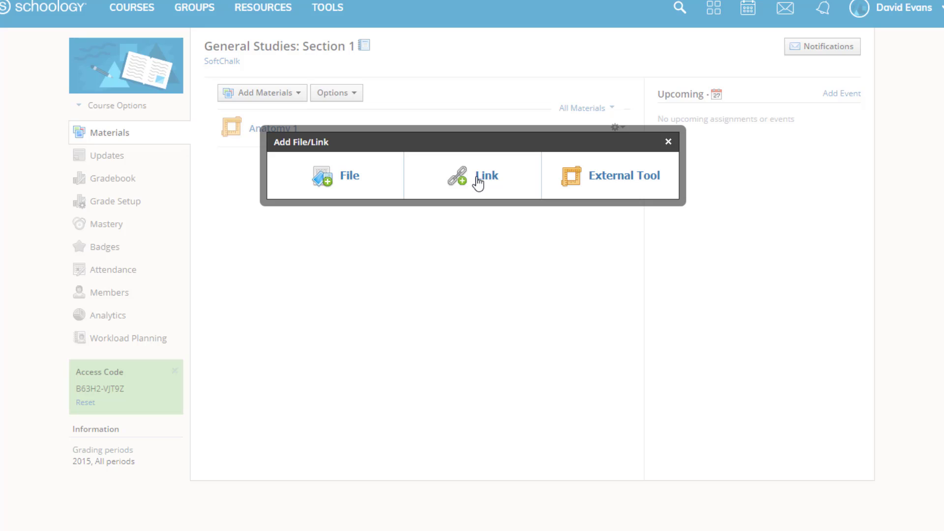
{"action": "left_click", "coordinate": [480, 182]}
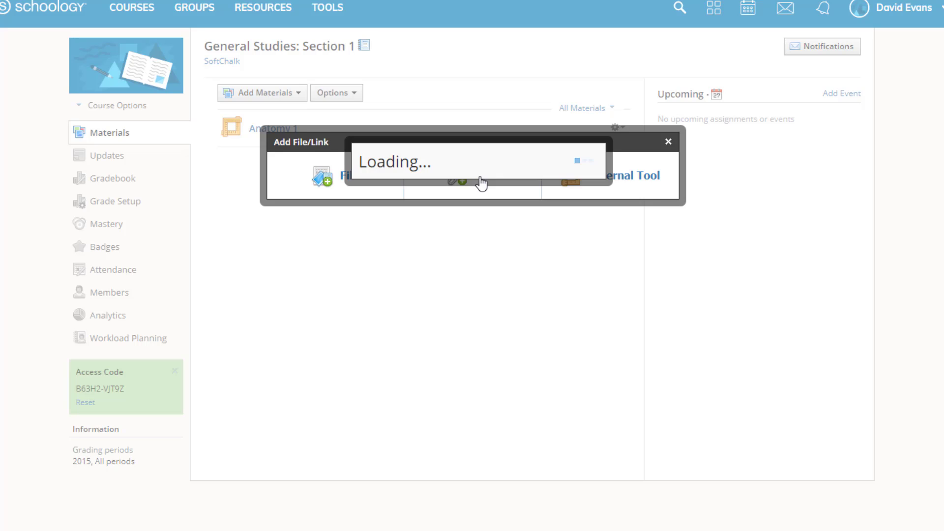
{"action": "left_click", "coordinate": [446, 183]}
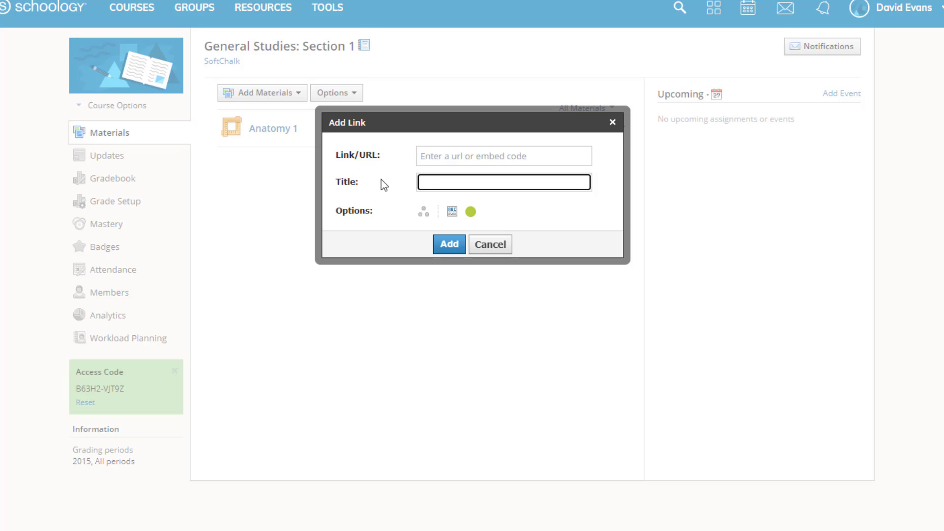
Title the link "Black Holes", paste the copied lesson hyperlink as its URL, and add it to the course
{"action": "type", "text": "Black Holes"}
{"action": "left_click", "coordinate": [436, 155]}
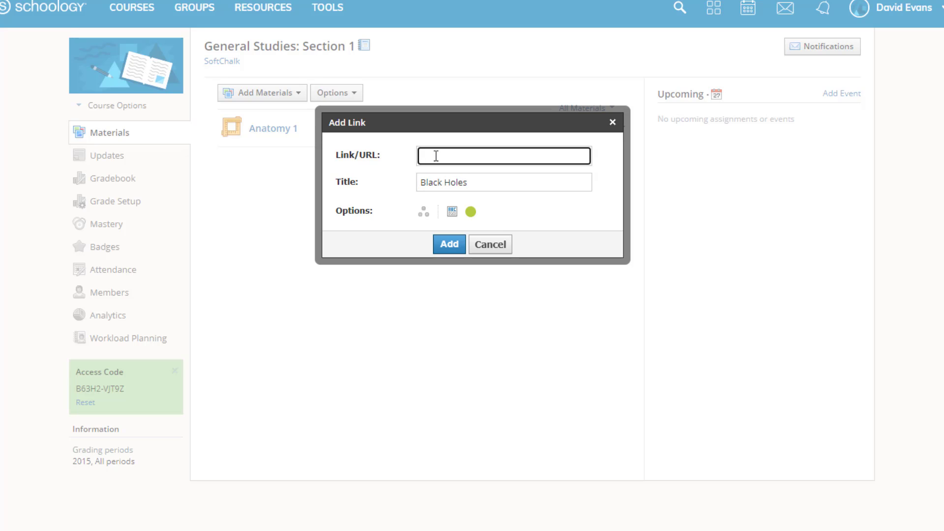
{"action": "right_click", "coordinate": [449, 157]}
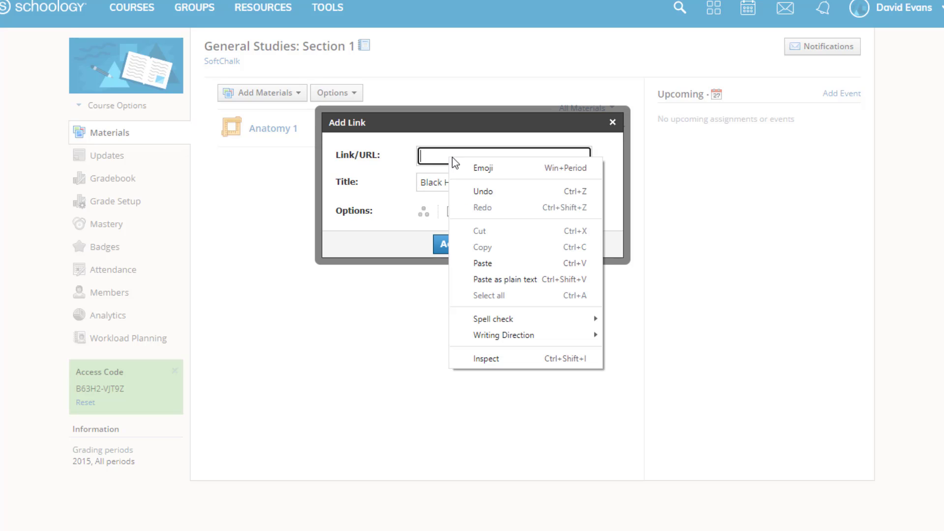
{"action": "left_click", "coordinate": [475, 266]}
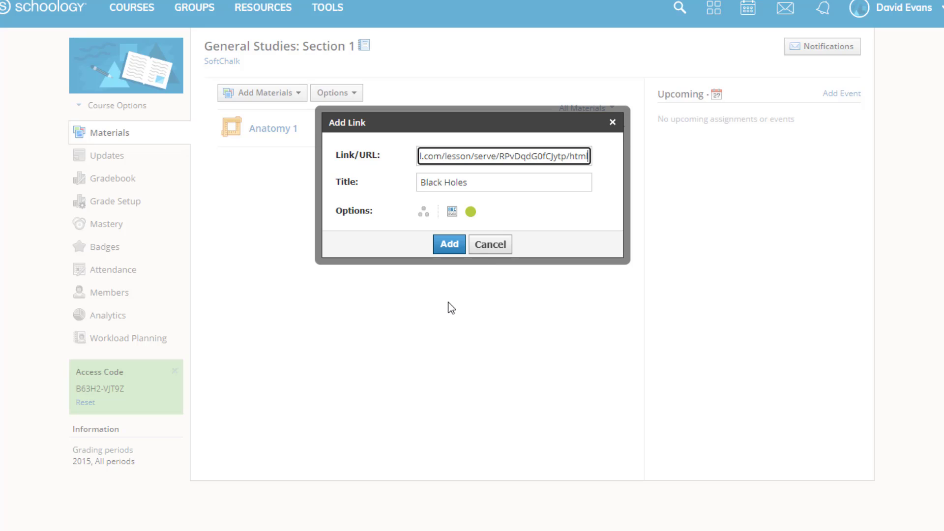
{"action": "left_click", "coordinate": [453, 213]}
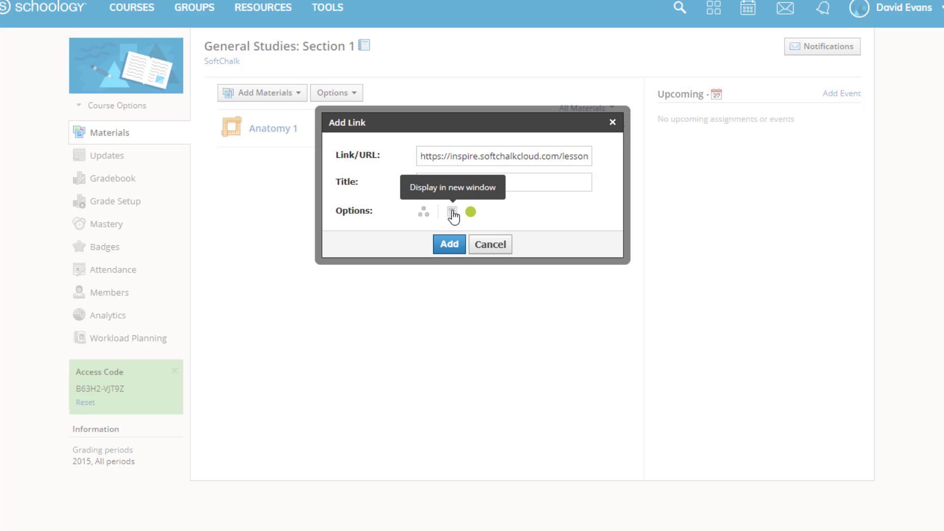
{"action": "left_click", "coordinate": [453, 214]}
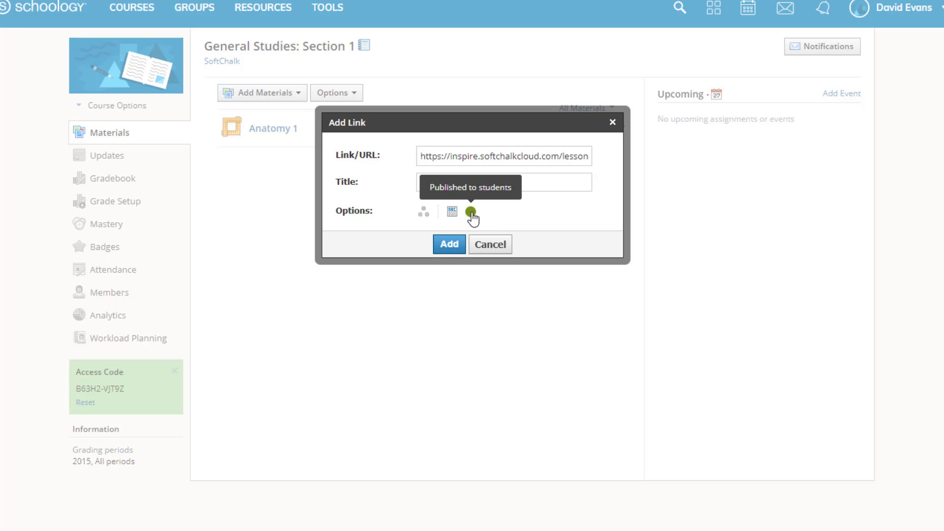
{"action": "left_click", "coordinate": [449, 245]}
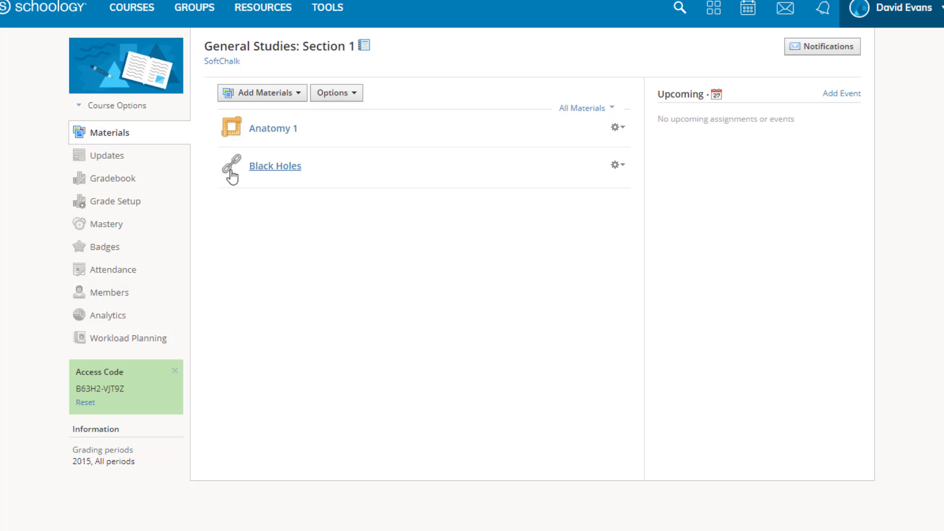
Open the Black Holes link to check how the lesson displays, and return to the General Studies: Section 1 course
{"action": "left_click", "coordinate": [270, 167]}
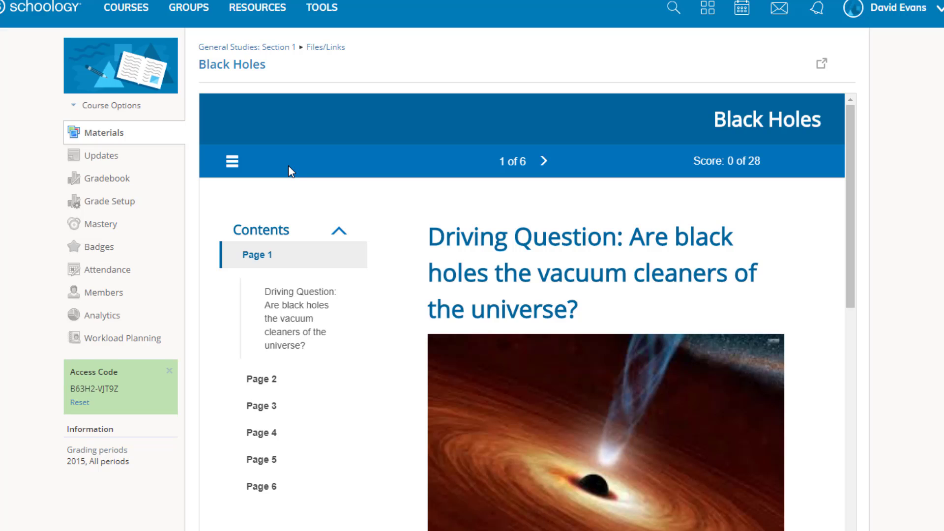
{"action": "left_click", "coordinate": [281, 49]}
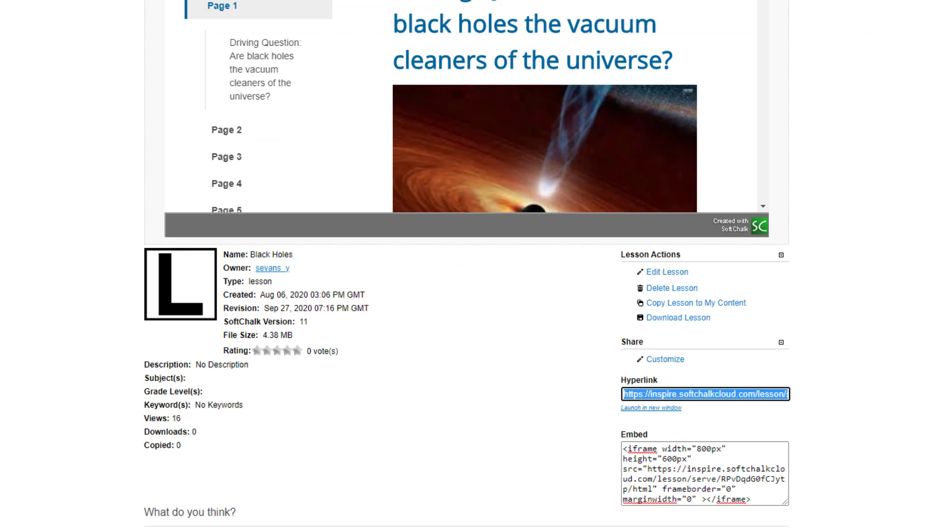
Switch to SoftChalk INSPIRE and copy the Black Holes lesson's iframe embed code
{"action": "scroll", "coordinate": [884, 154], "scroll_direction": "up", "scroll_amount": 7}
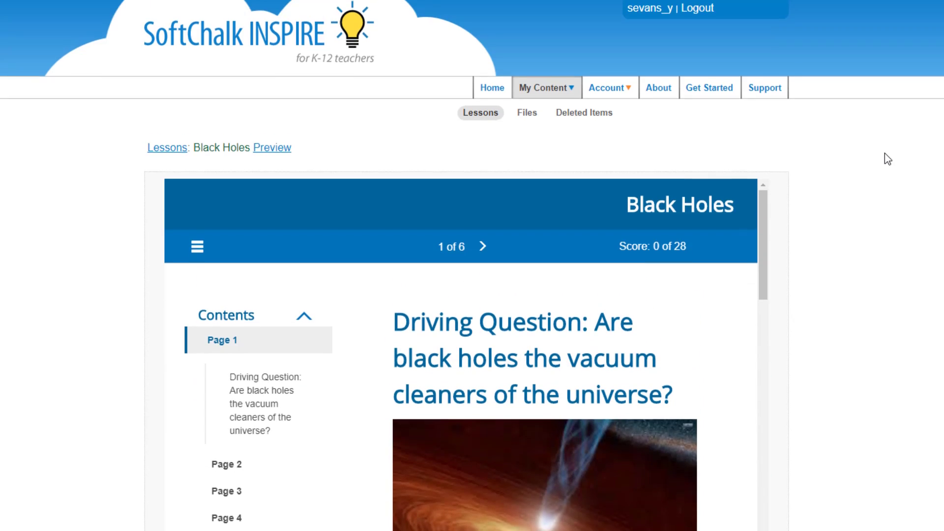
{"action": "scroll", "coordinate": [884, 152], "scroll_direction": "down", "scroll_amount": 6}
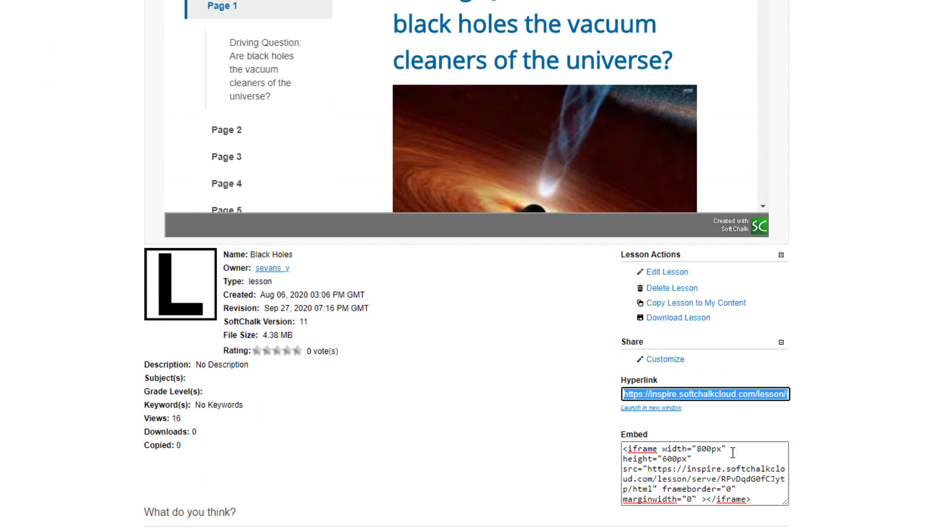
{"action": "left_click", "coordinate": [665, 473]}
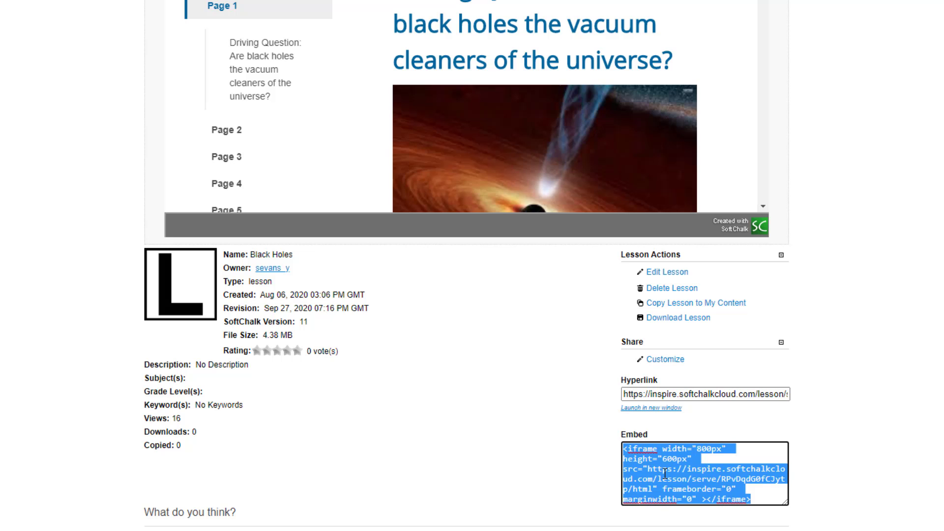
{"action": "right_click", "coordinate": [663, 473]}
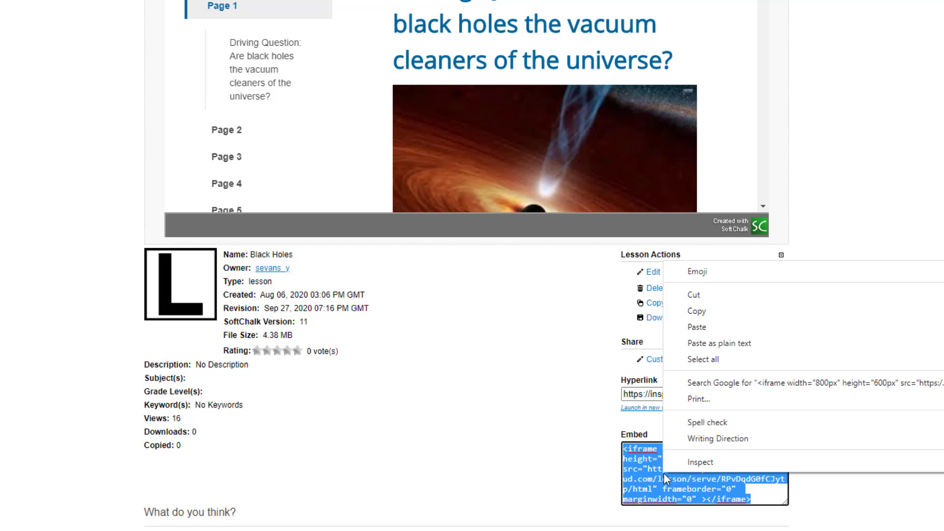
{"action": "left_click", "coordinate": [694, 312]}
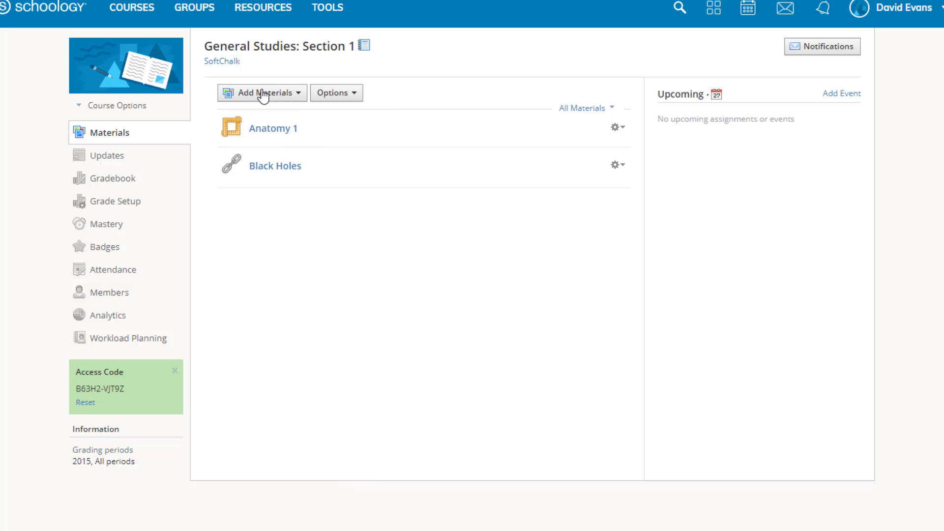
Add a second link material in the Schoology course using the copied embed code, titled "Black Holes Part two"
{"action": "left_click", "coordinate": [279, 95]}
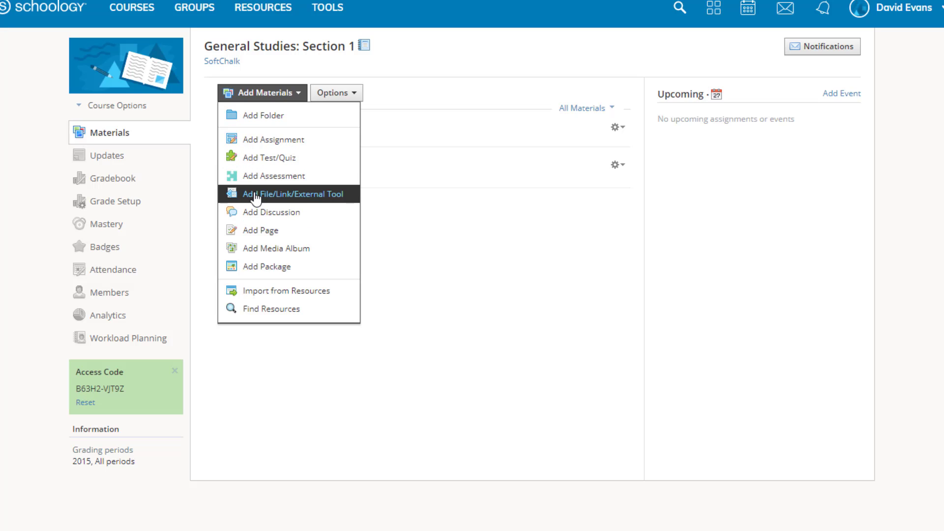
{"action": "left_click", "coordinate": [310, 195]}
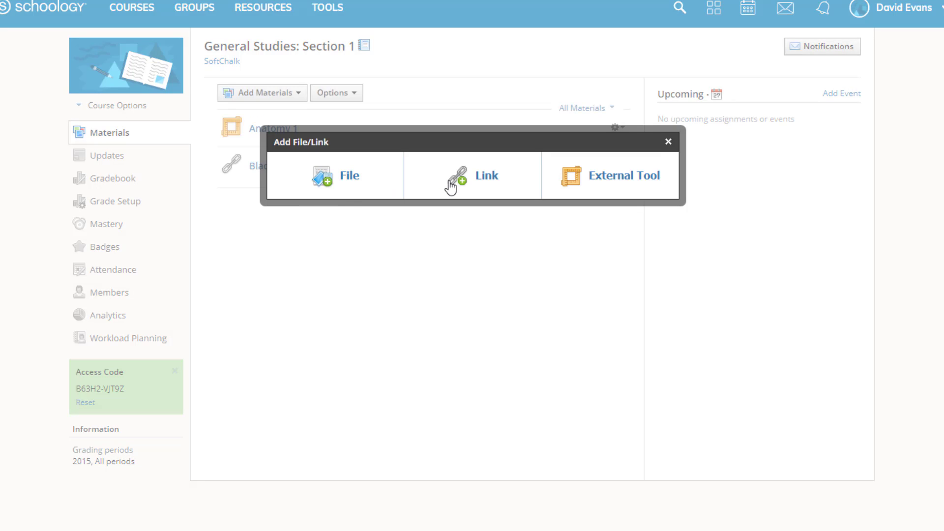
{"action": "left_click", "coordinate": [486, 183]}
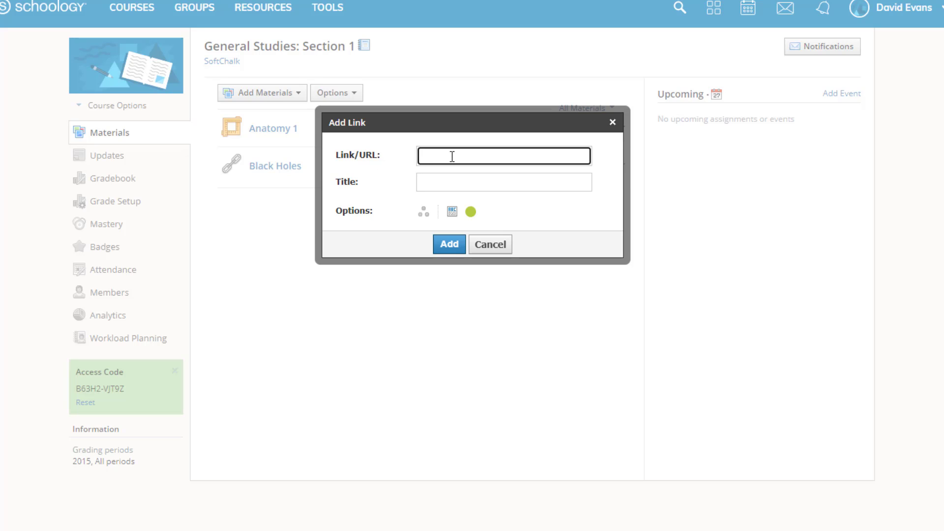
{"action": "key", "text": "ctrl+v"}
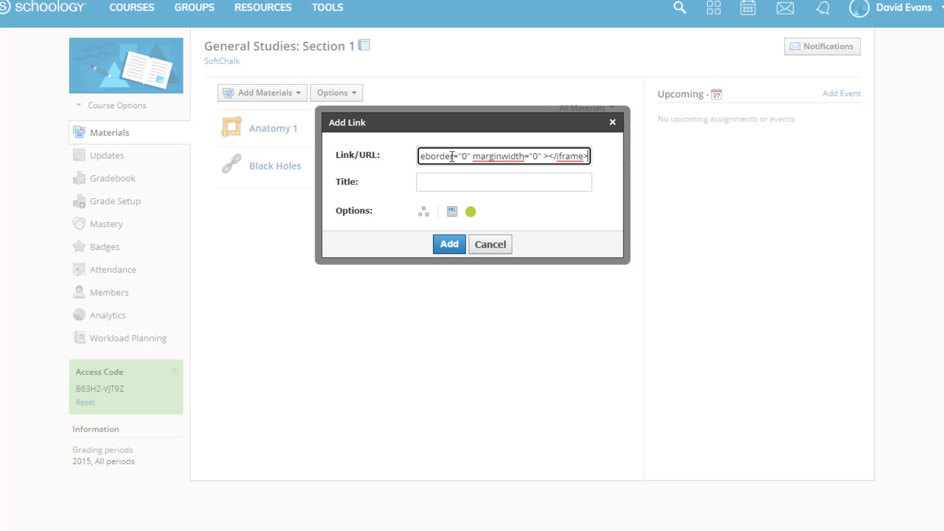
{"action": "left_click", "coordinate": [449, 187]}
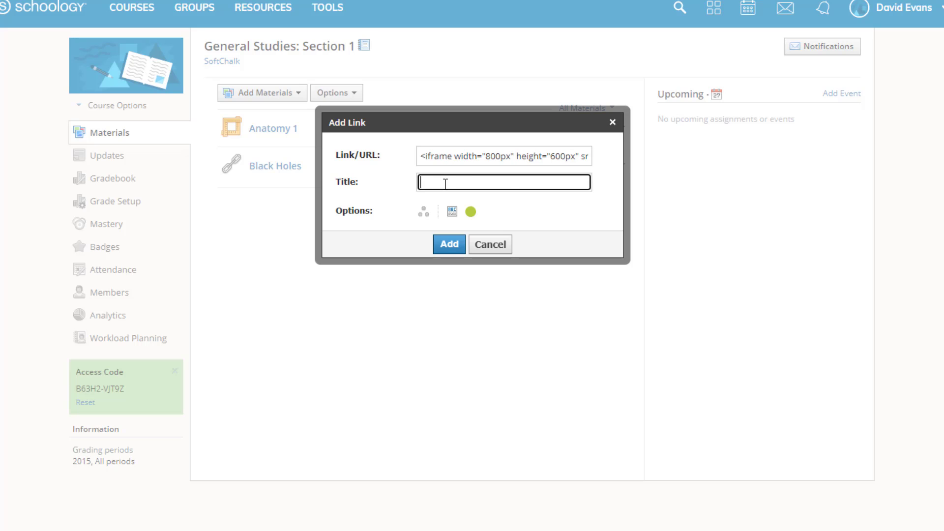
{"action": "type", "text": "Black Holes Part two"}
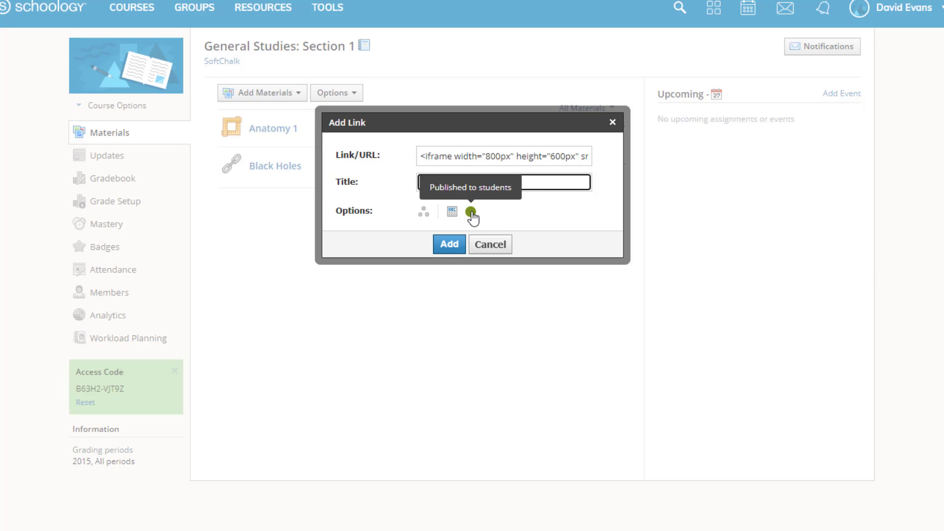
{"action": "left_click", "coordinate": [449, 246]}
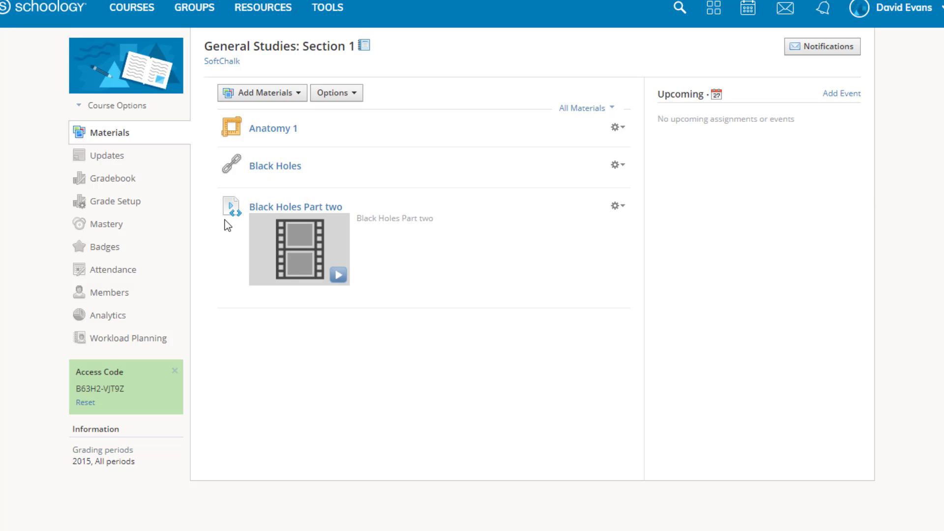
Preview the embedded Black Holes Part two lesson within the materials list and collapse its contents sidebar
{"action": "left_click", "coordinate": [338, 275]}
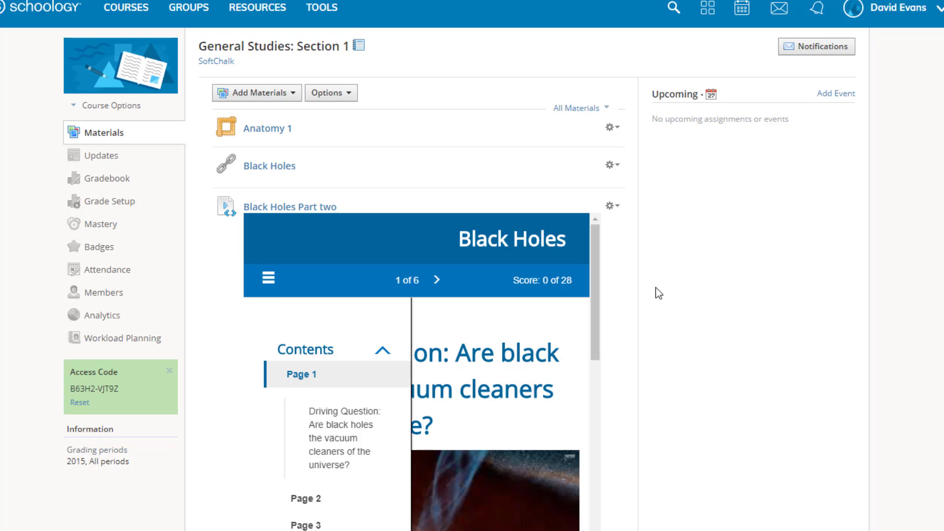
{"action": "left_click", "coordinate": [266, 279]}
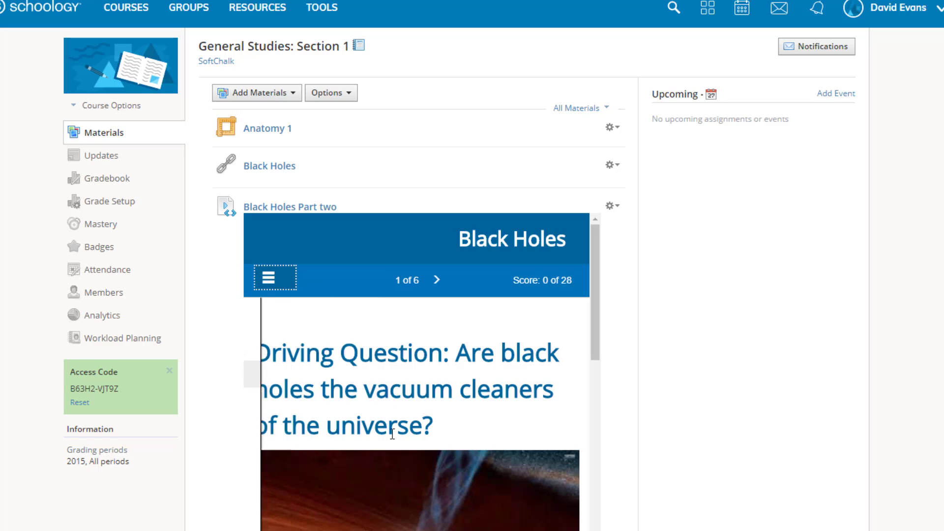